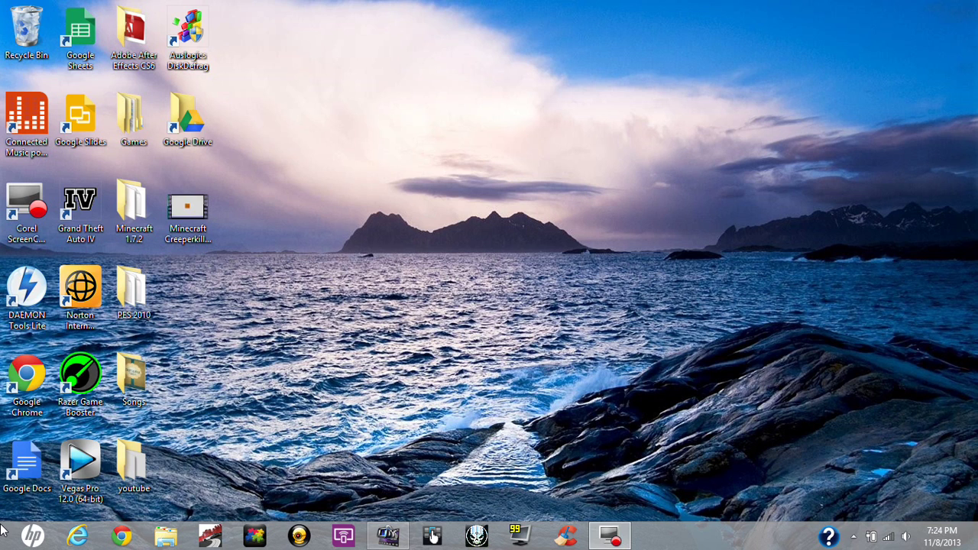
Refresh the desktop three times from its right-click menu
right_click(826, 262)
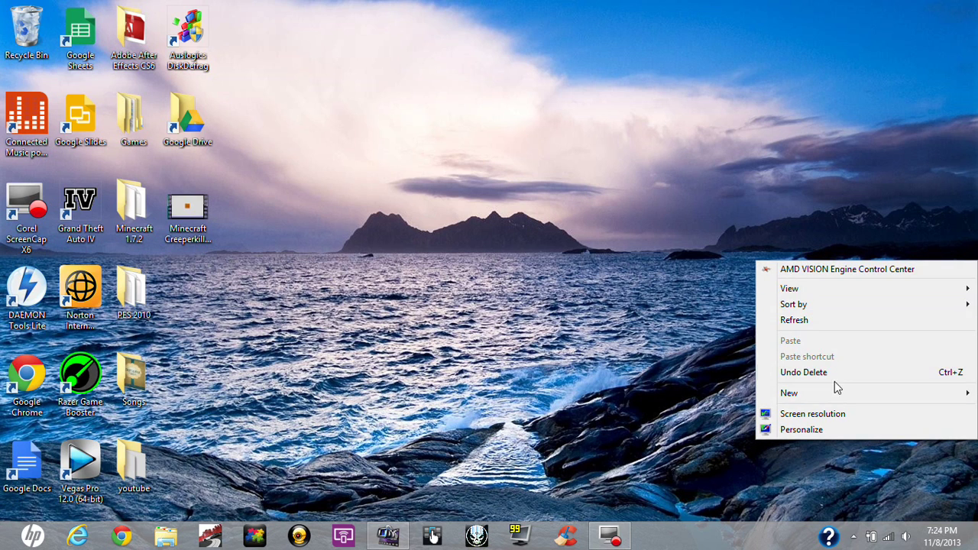
click(787, 321)
right_click(504, 241)
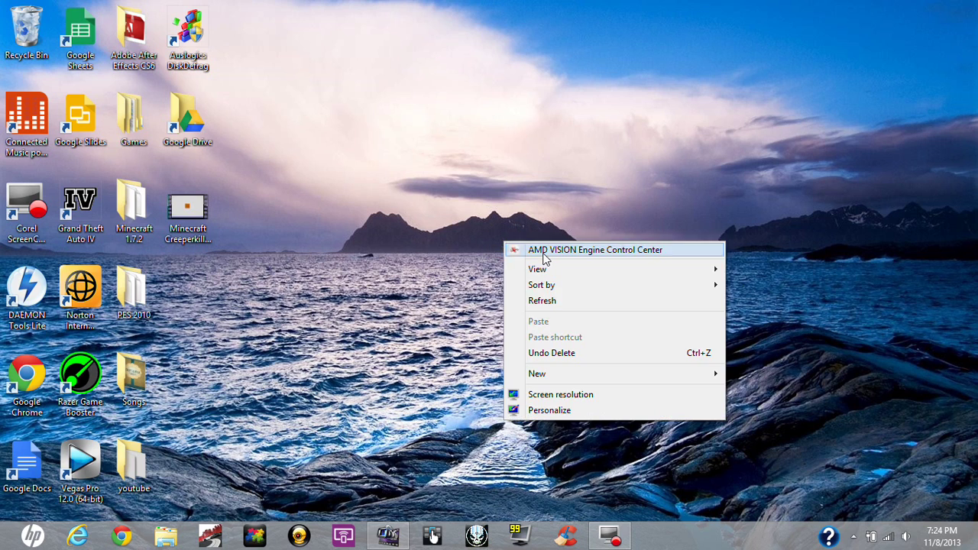
click(534, 302)
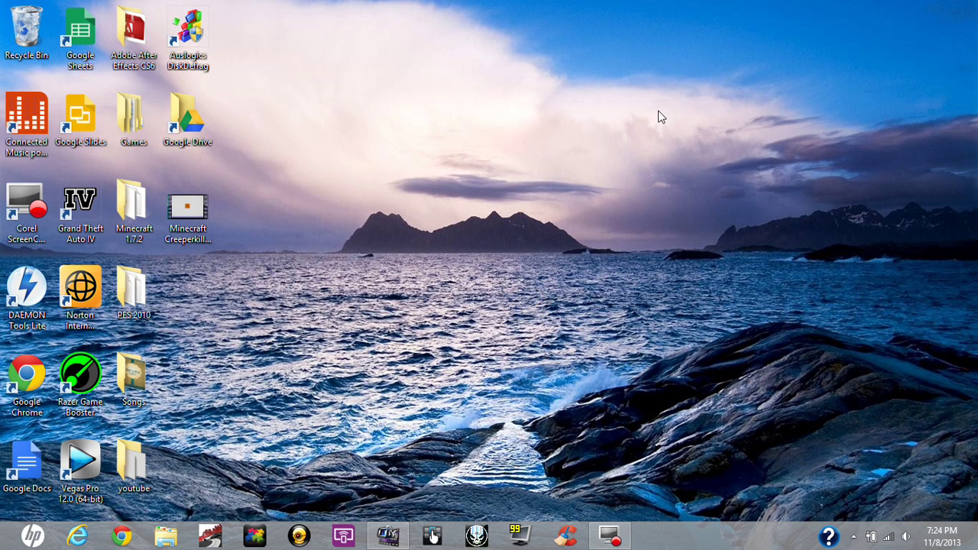
right_click(679, 220)
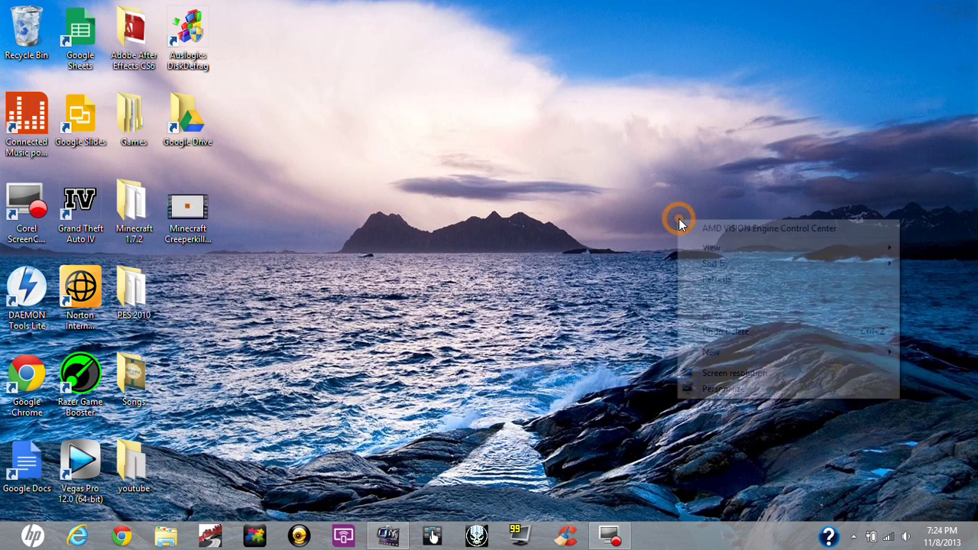
click(711, 282)
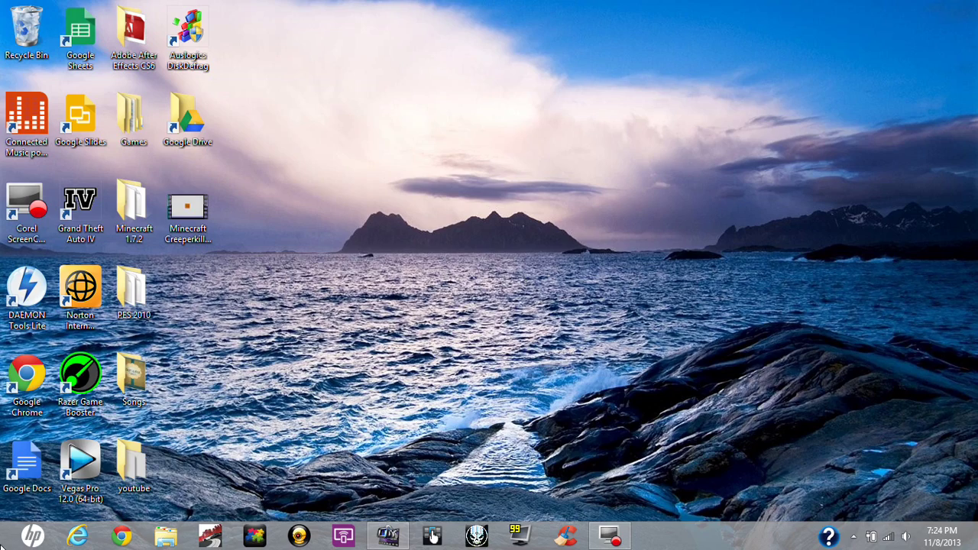
Bring up the Start screen from the bottom-left hot corner
click(3, 538)
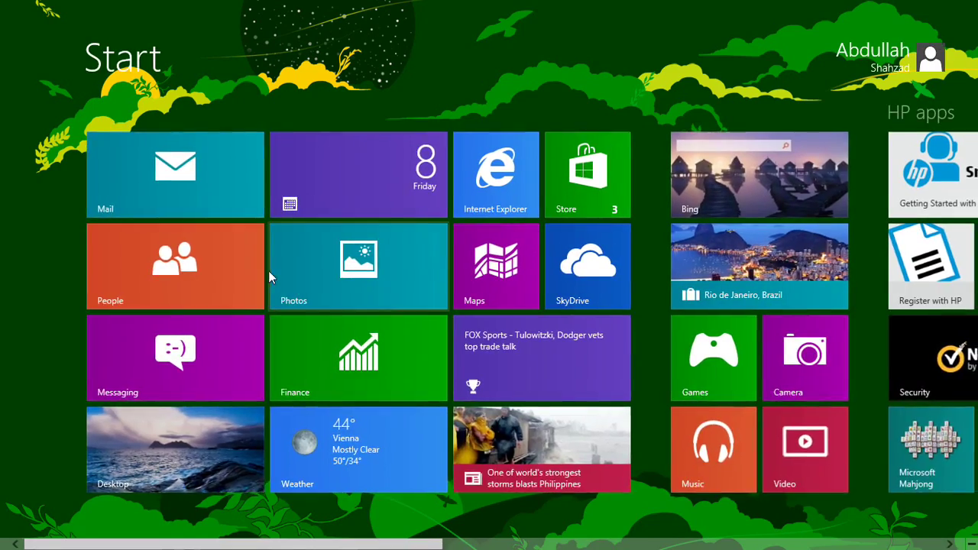
scroll(267, 275, down, 3)
scroll(268, 275, up, 3)
scroll(62, 366, down, 3)
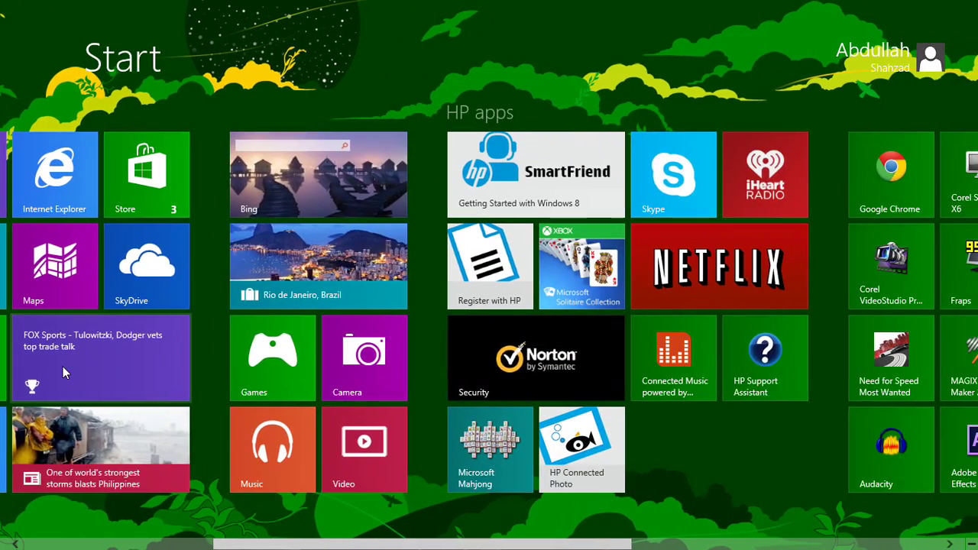
scroll(63, 366, down, 3)
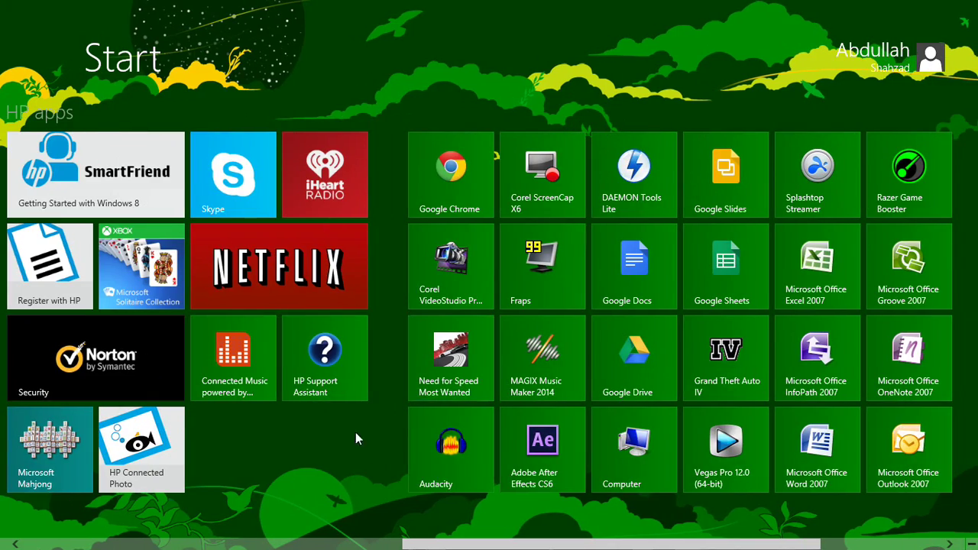
scroll(473, 380, up, 5)
scroll(768, 91, down, 3)
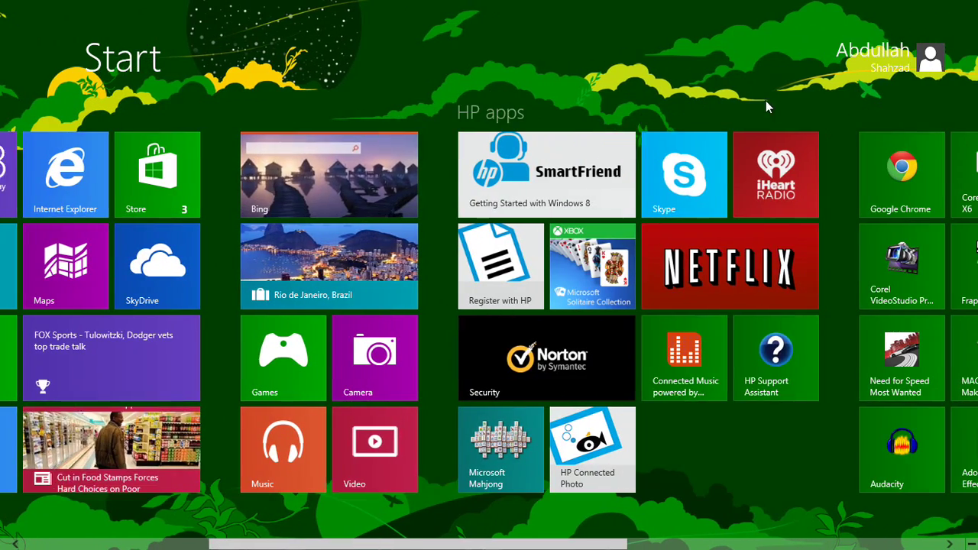
scroll(428, 262, down, 5)
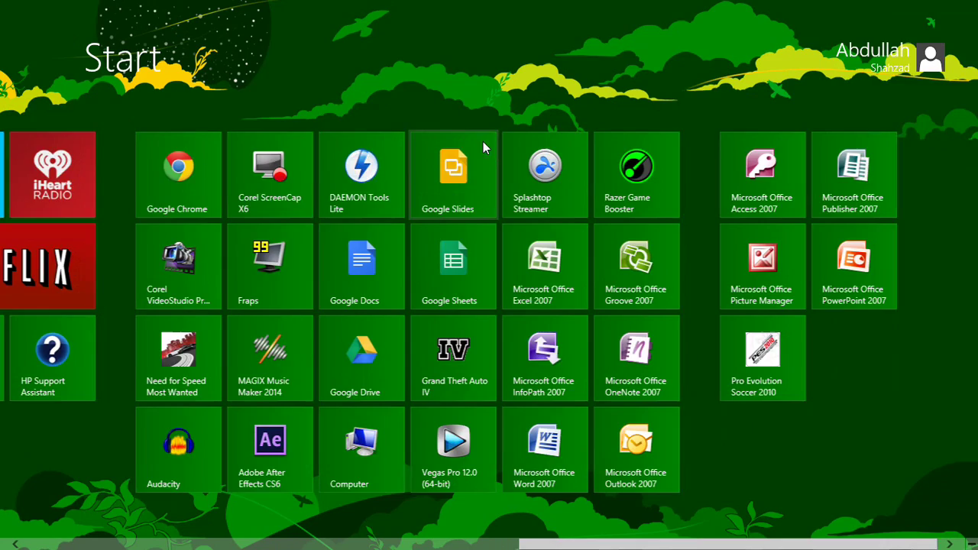
scroll(484, 146, up, 5)
scroll(535, 229, up, 5)
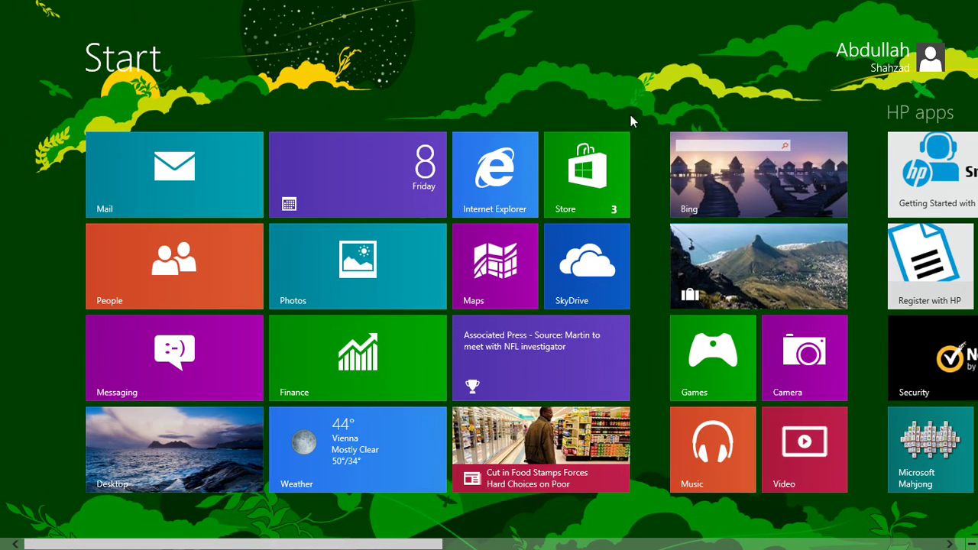
Launch the Store app from its Start screen tile
click(581, 214)
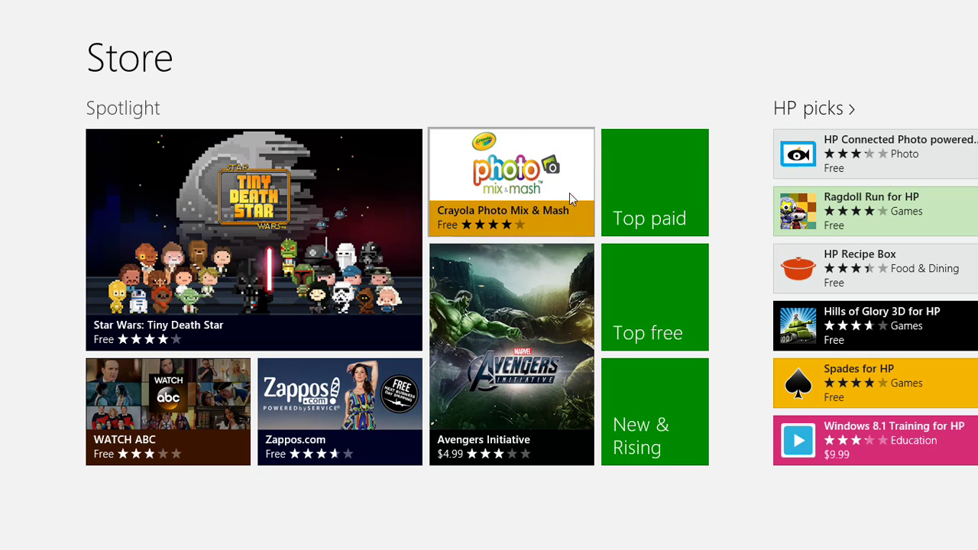
scroll(917, 54, down, 5)
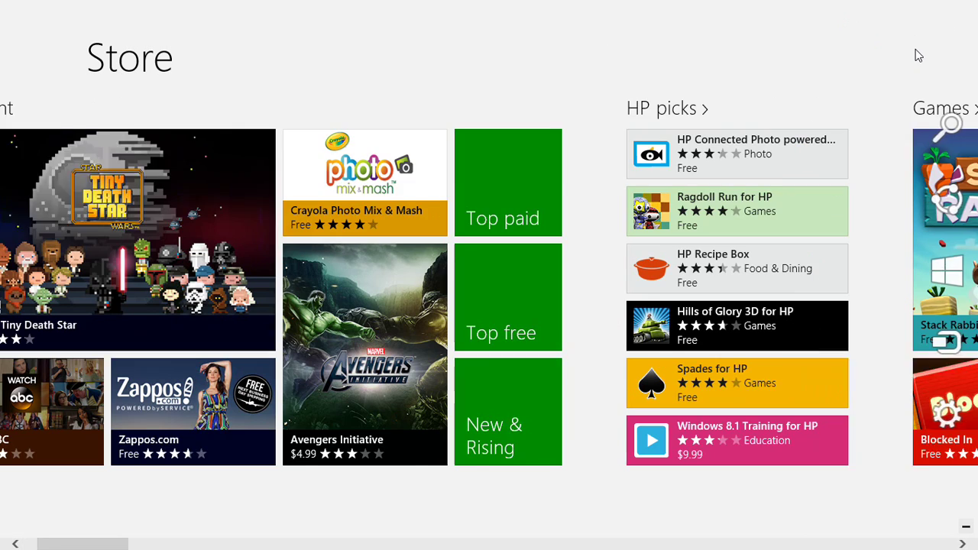
scroll(685, 79, down, 5)
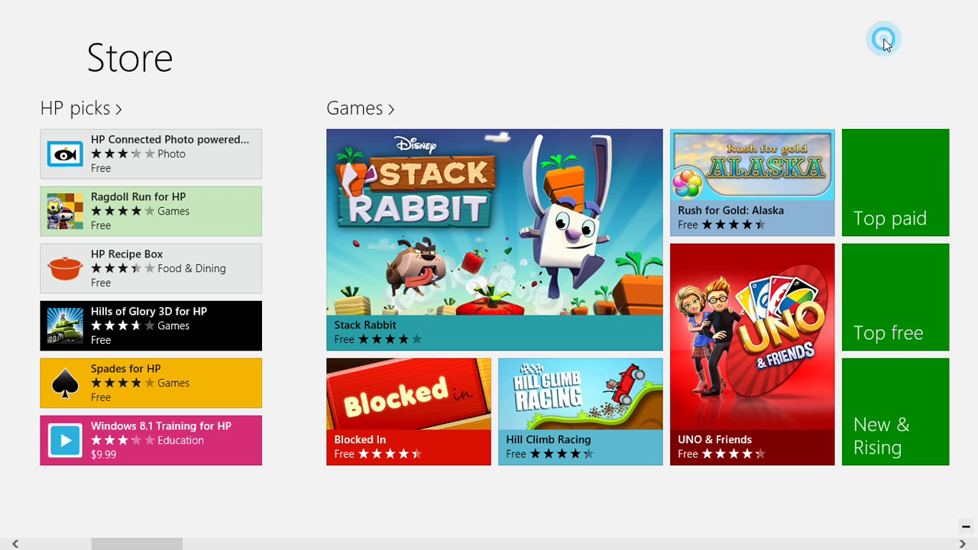
click(4, 6)
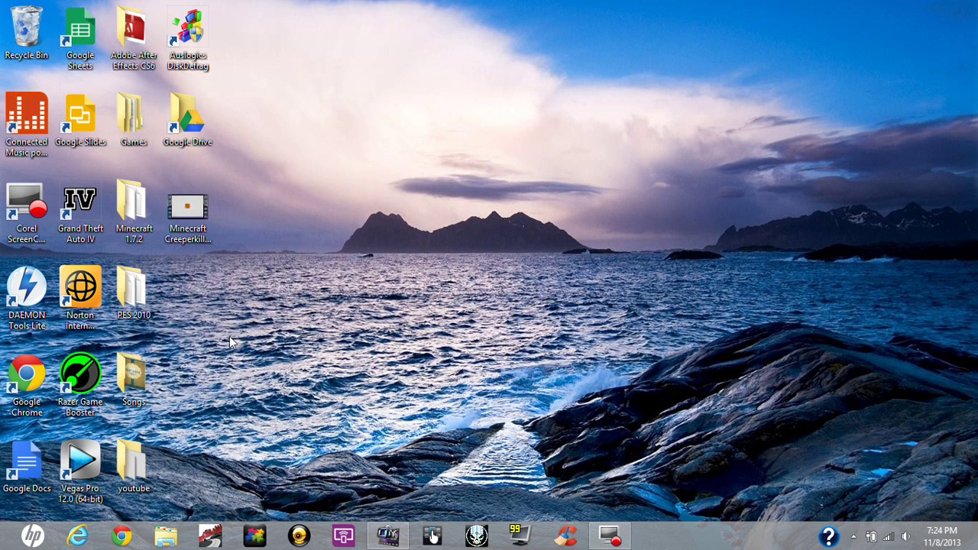
click(4, 6)
click(4, 6)
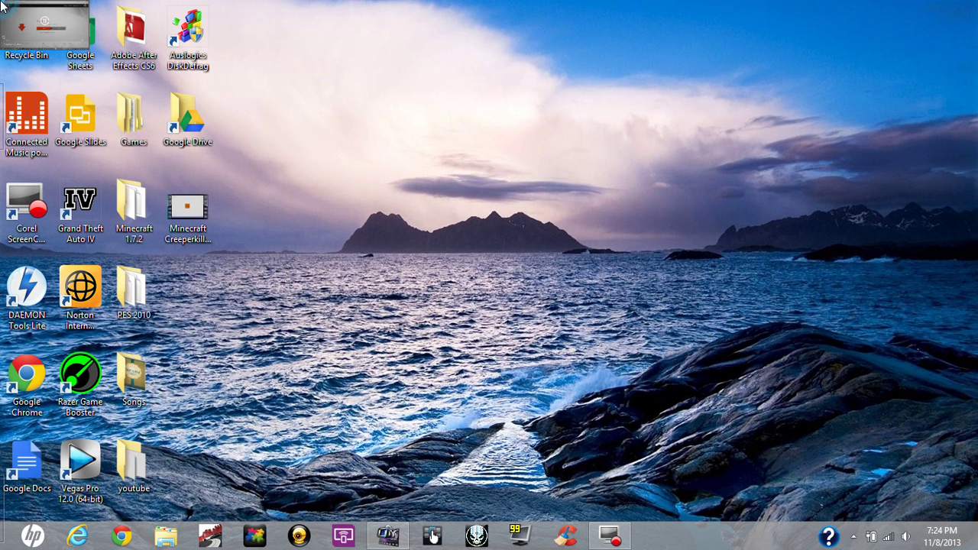
right_click(6, 8)
click(26, 15)
right_click(27, 15)
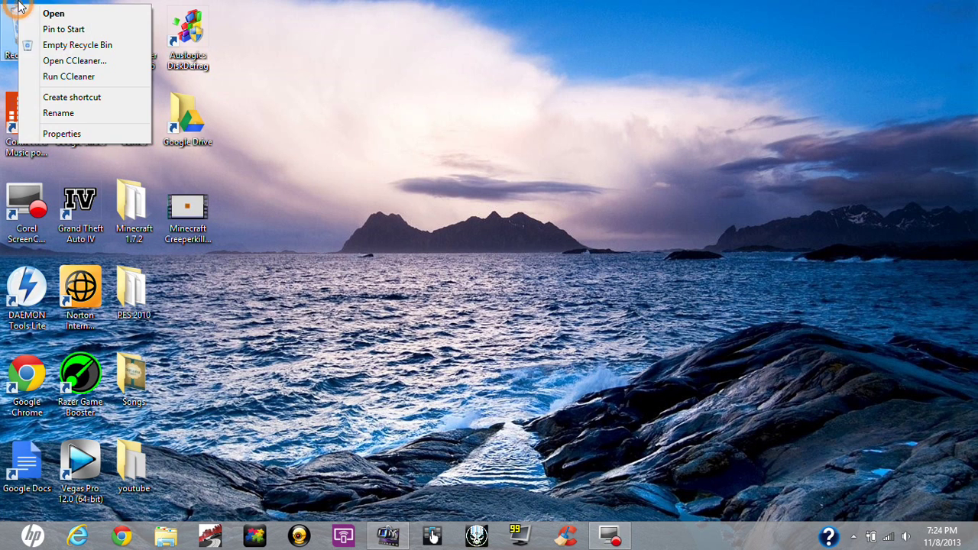
right_click(6, 7)
click(26, 11)
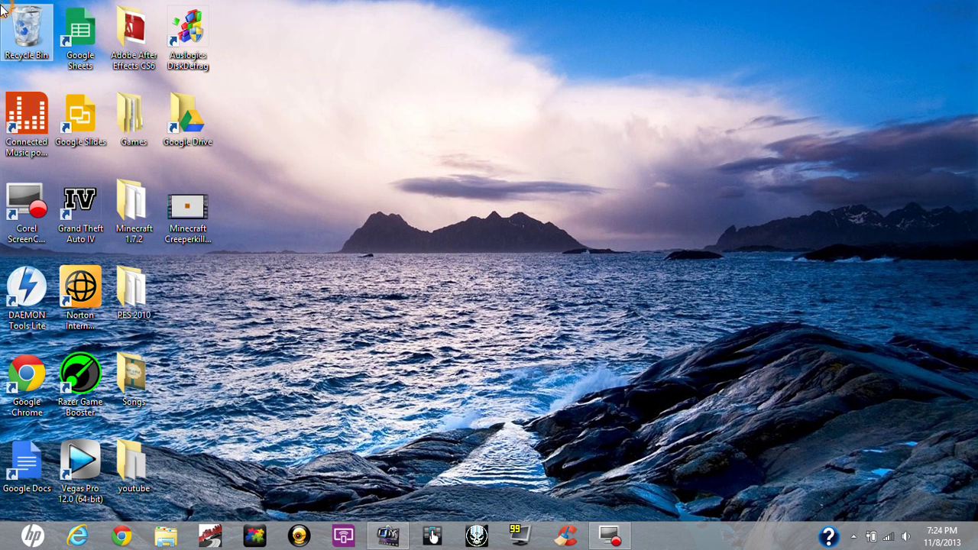
right_click(8, 11)
click(603, 153)
drag(586, 166, 528, 253)
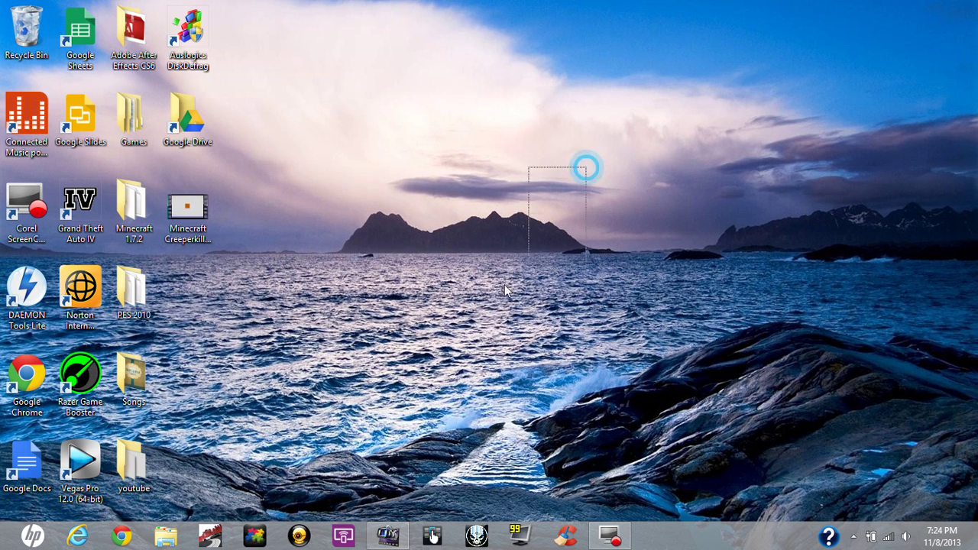
right_click(735, 226)
click(760, 287)
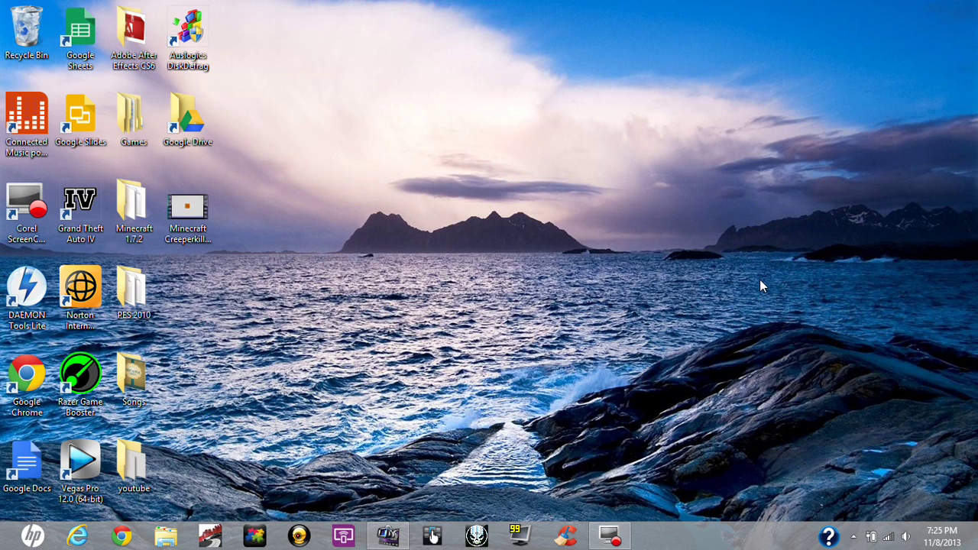